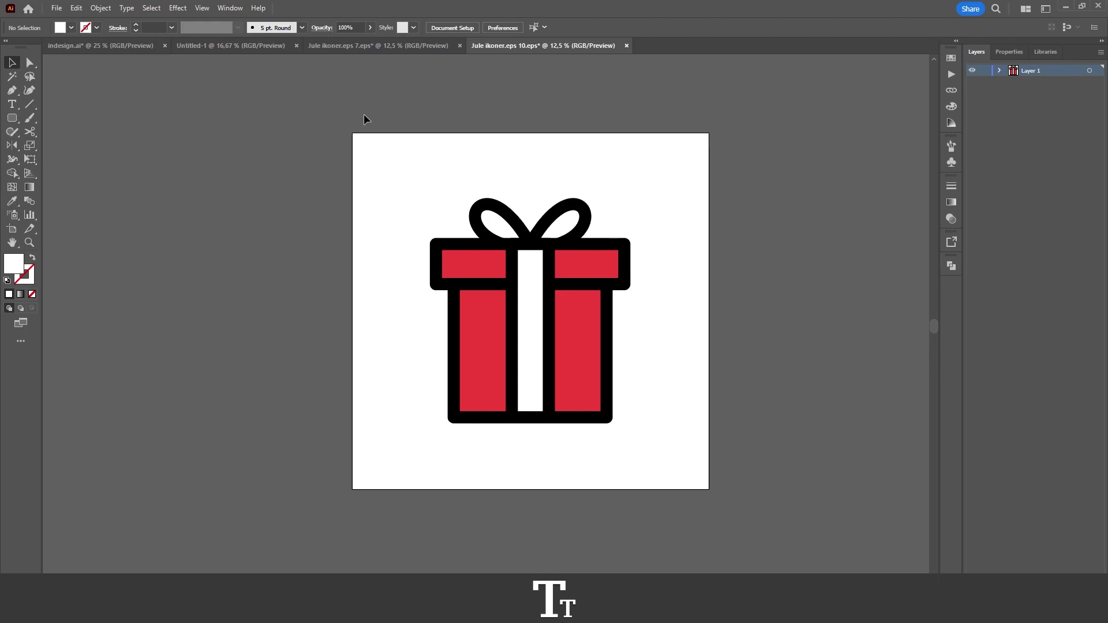
Step: Start an Export As to the Jule ikoner folder with JPEG (*.JPG) as the file format
{"action": "left_click", "coordinate": [57, 8]}
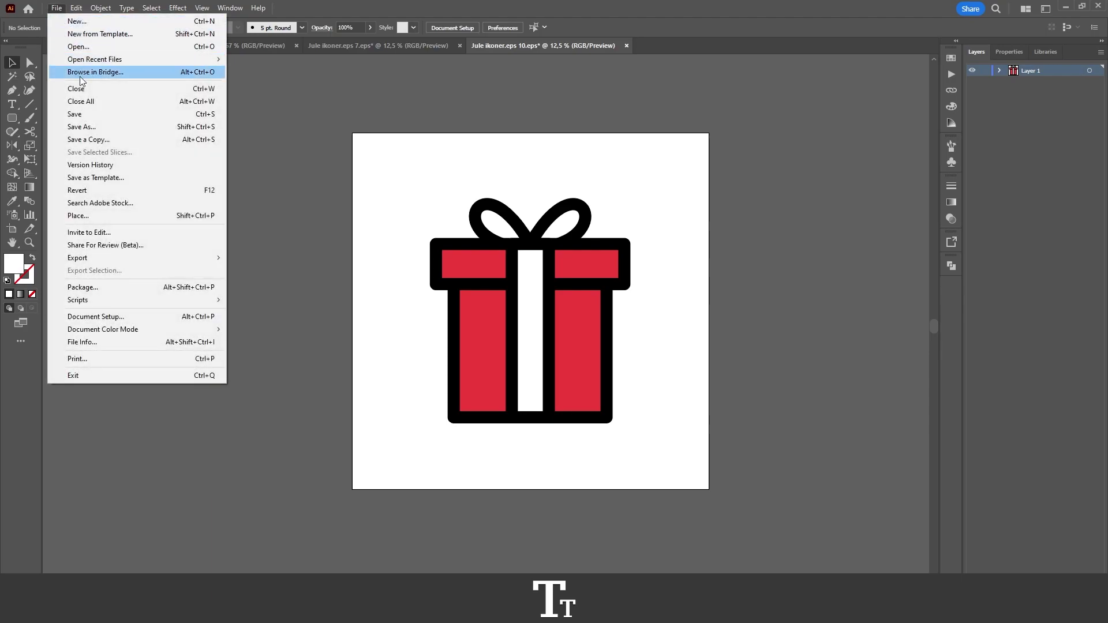
{"action": "mouse_move", "coordinate": [64, 263]}
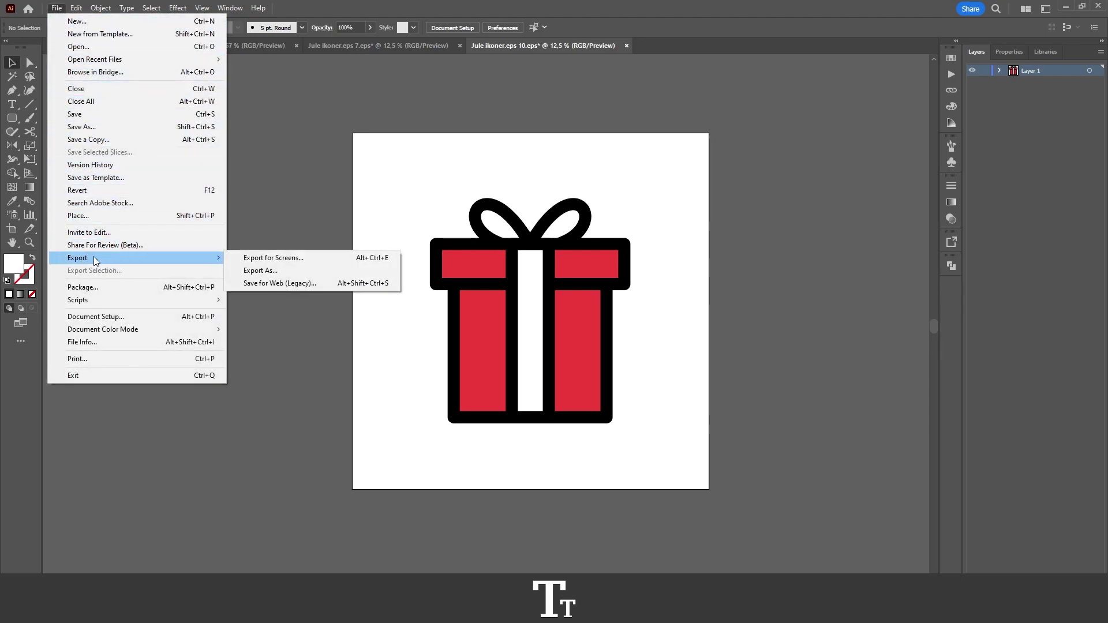
{"action": "left_click", "coordinate": [275, 272]}
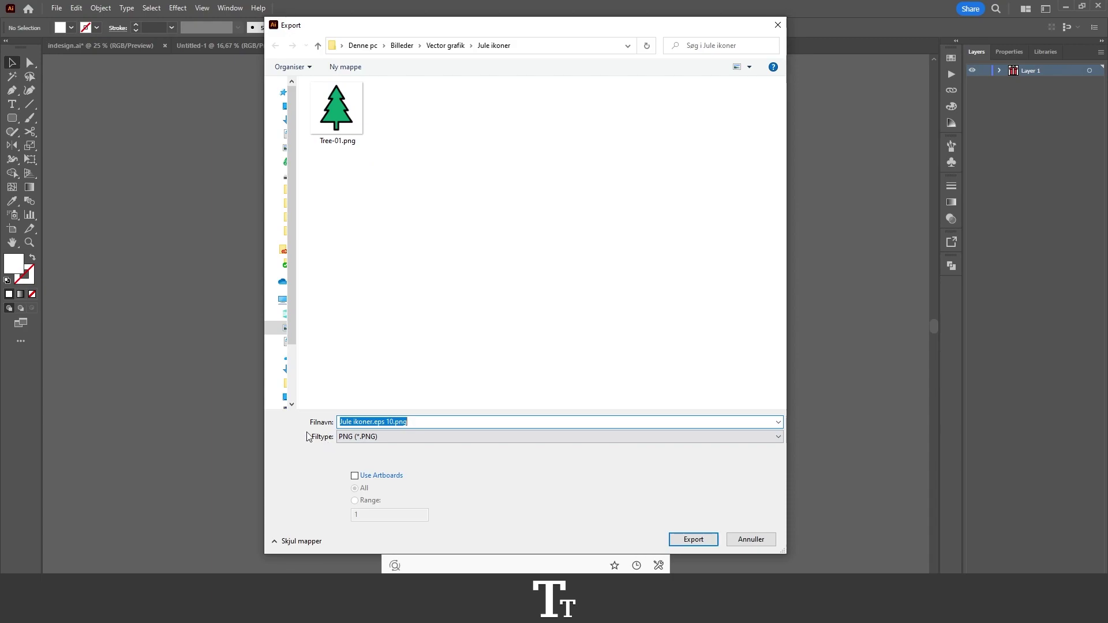
{"action": "left_click", "coordinate": [368, 441]}
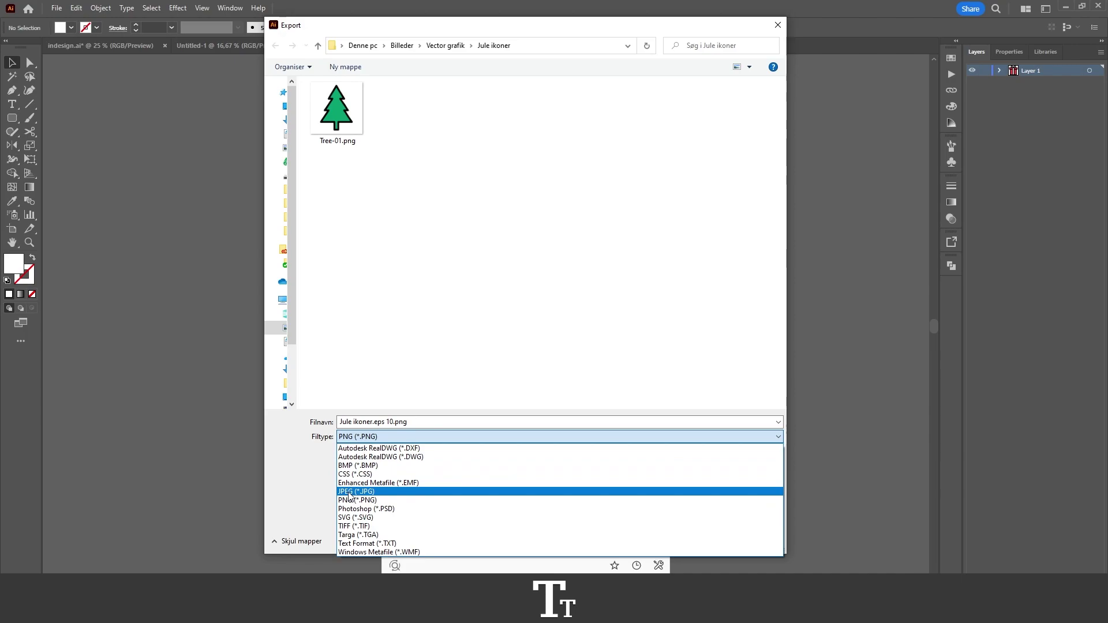
{"action": "left_click", "coordinate": [378, 491]}
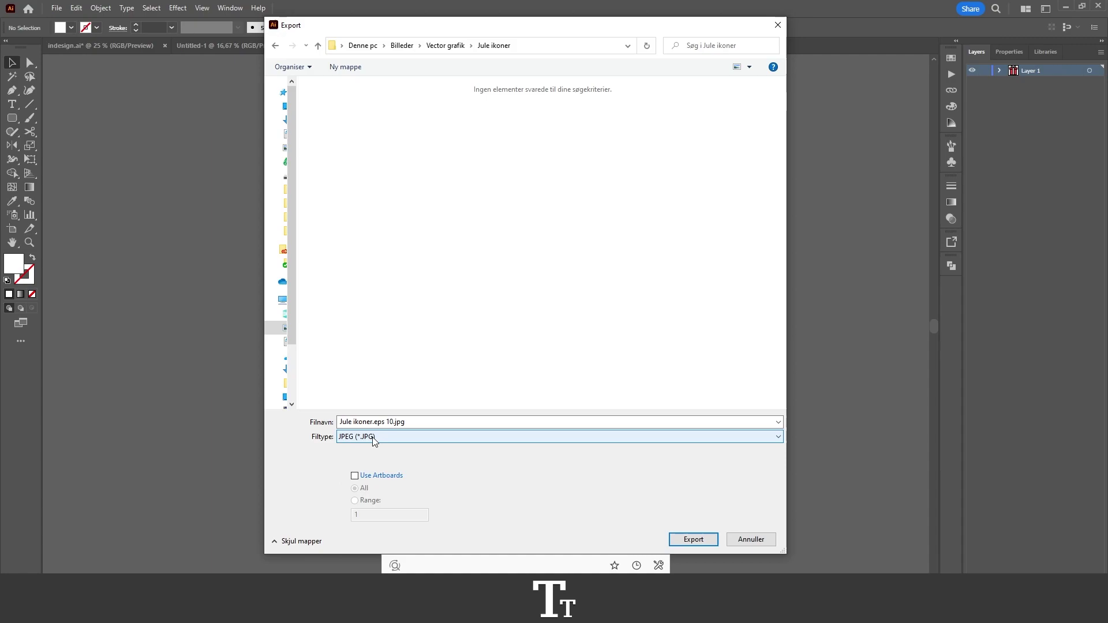
Step: Rename the export file to 'Gift' and turn on Use Artboards
{"action": "left_click", "coordinate": [404, 422]}
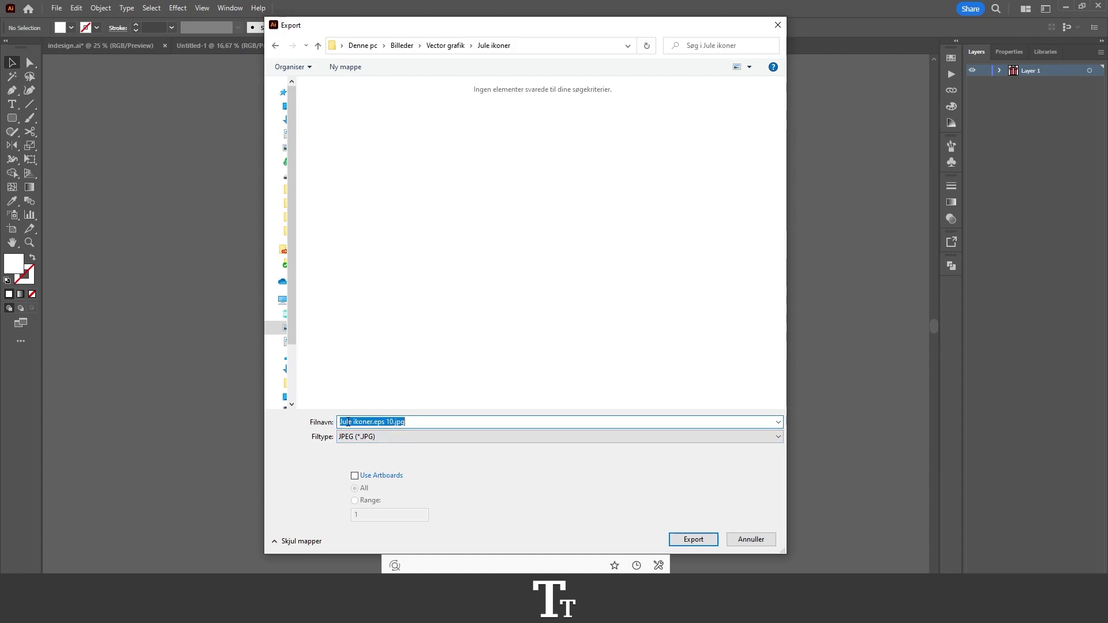
{"action": "type", "text": "Gift"}
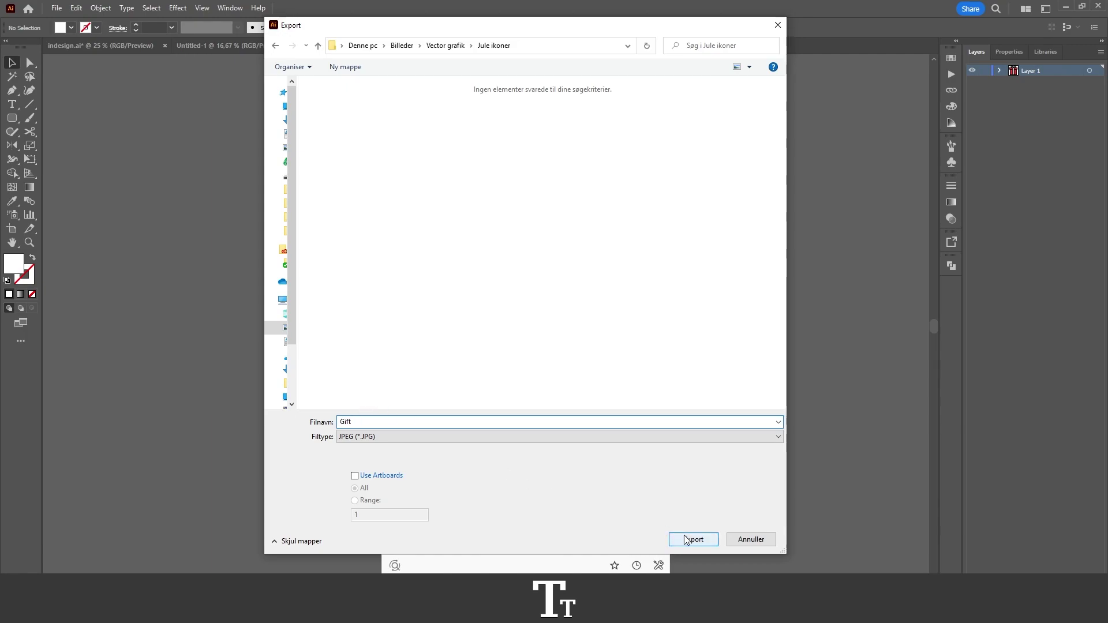
{"action": "left_click", "coordinate": [363, 476]}
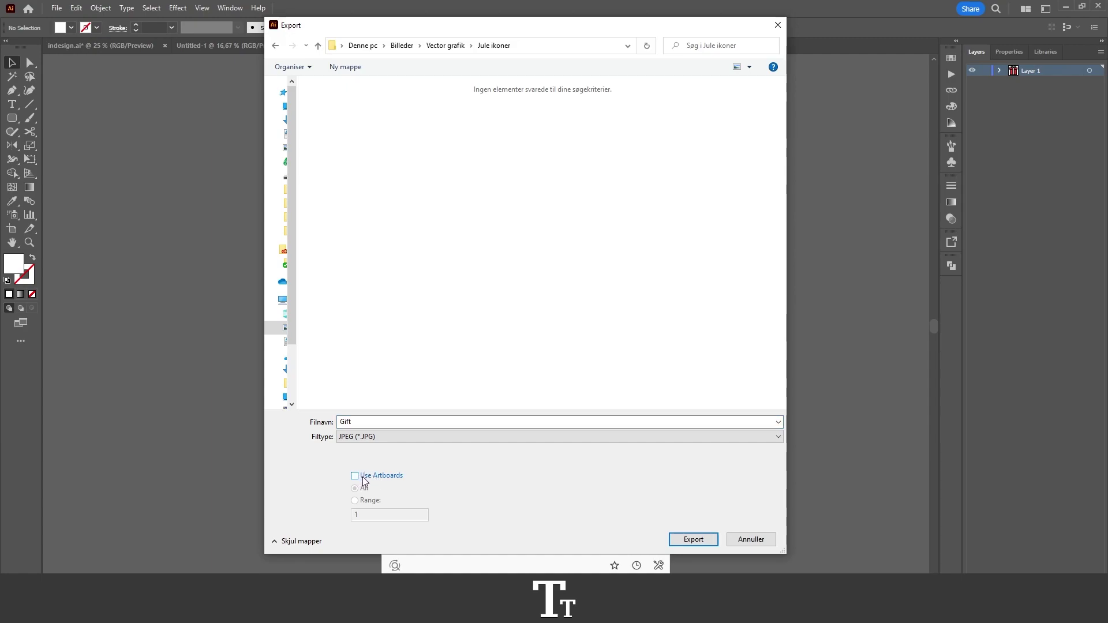
{"action": "left_click", "coordinate": [356, 477]}
Step: Keep the artboard range set to All and continue to the JPEG Options
{"action": "left_click_drag", "start_coordinate": [369, 25], "coordinate": [607, 33]}
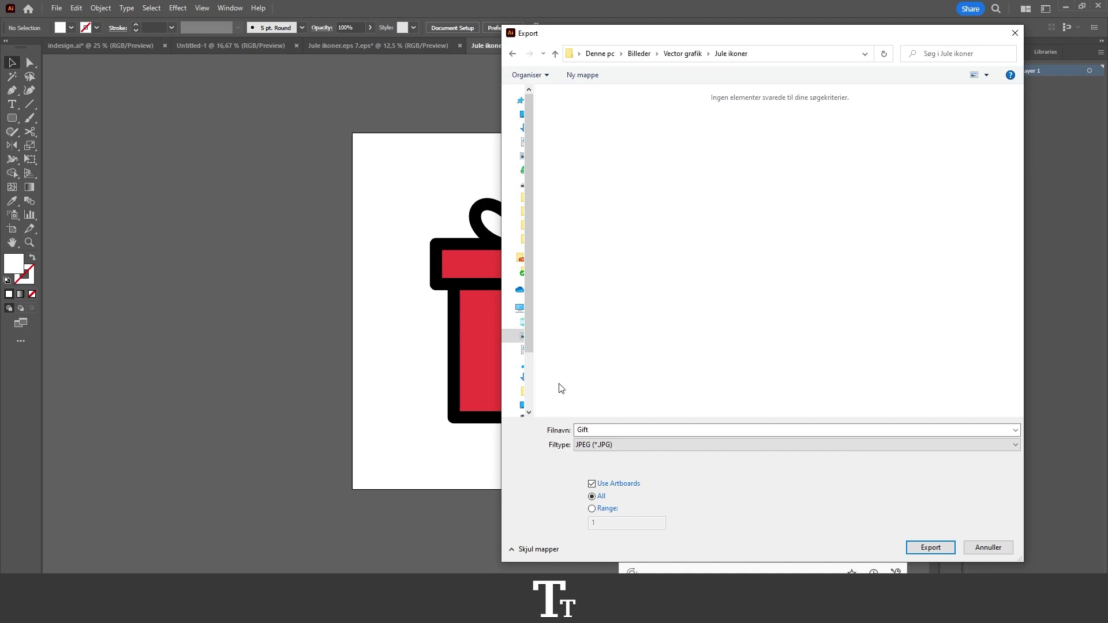
{"action": "left_click", "coordinate": [605, 513]}
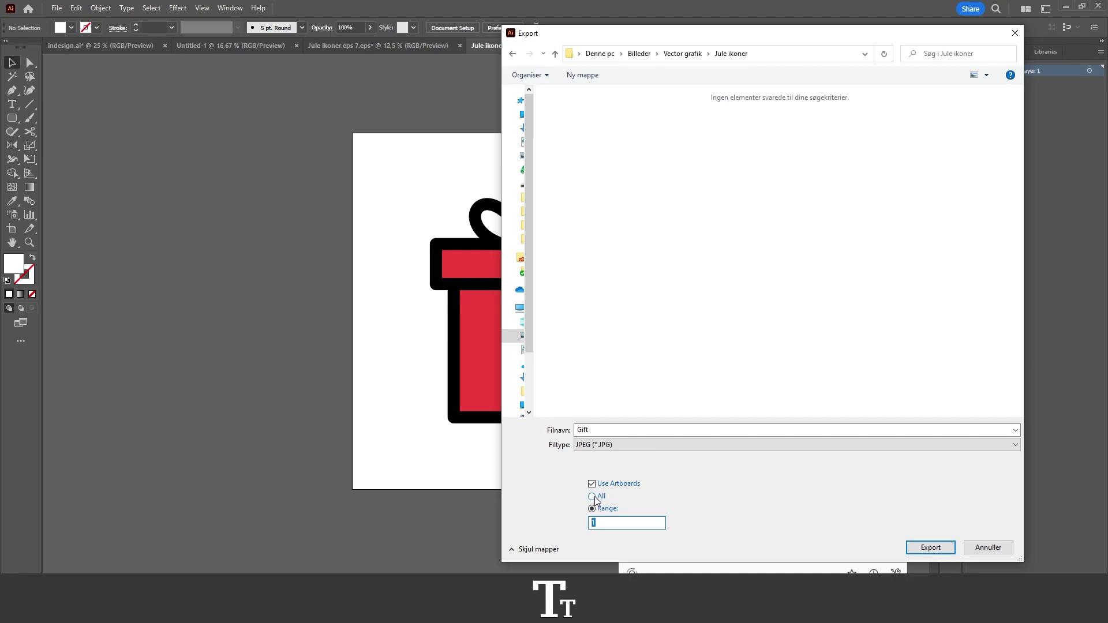
{"action": "left_click", "coordinate": [594, 496]}
{"action": "left_click_drag", "start_coordinate": [628, 42], "coordinate": [407, 28]}
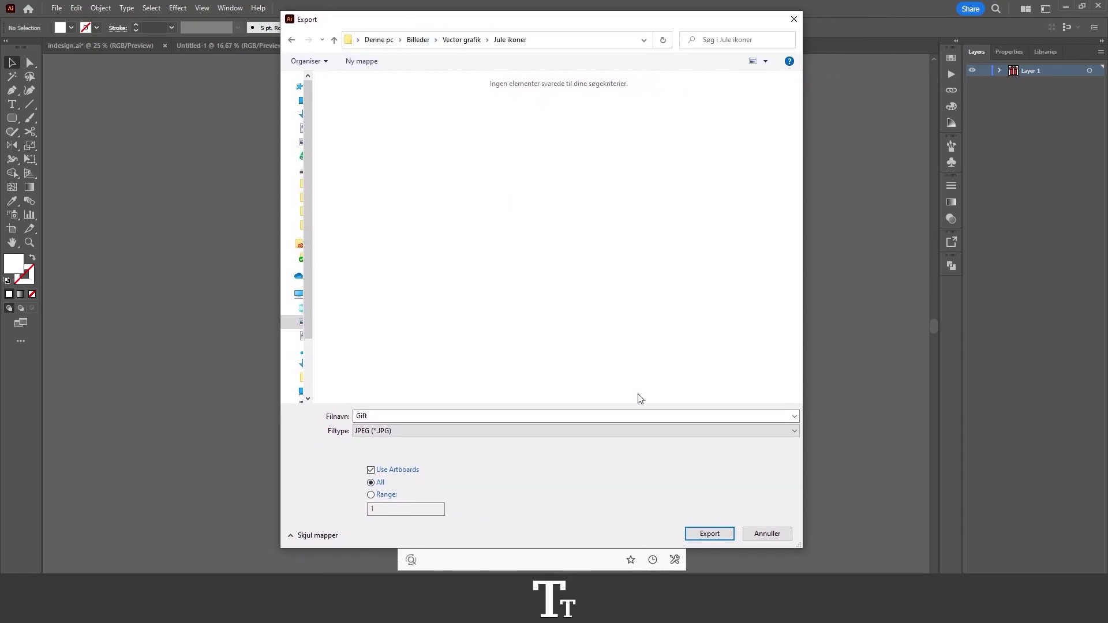
{"action": "left_click", "coordinate": [722, 532]}
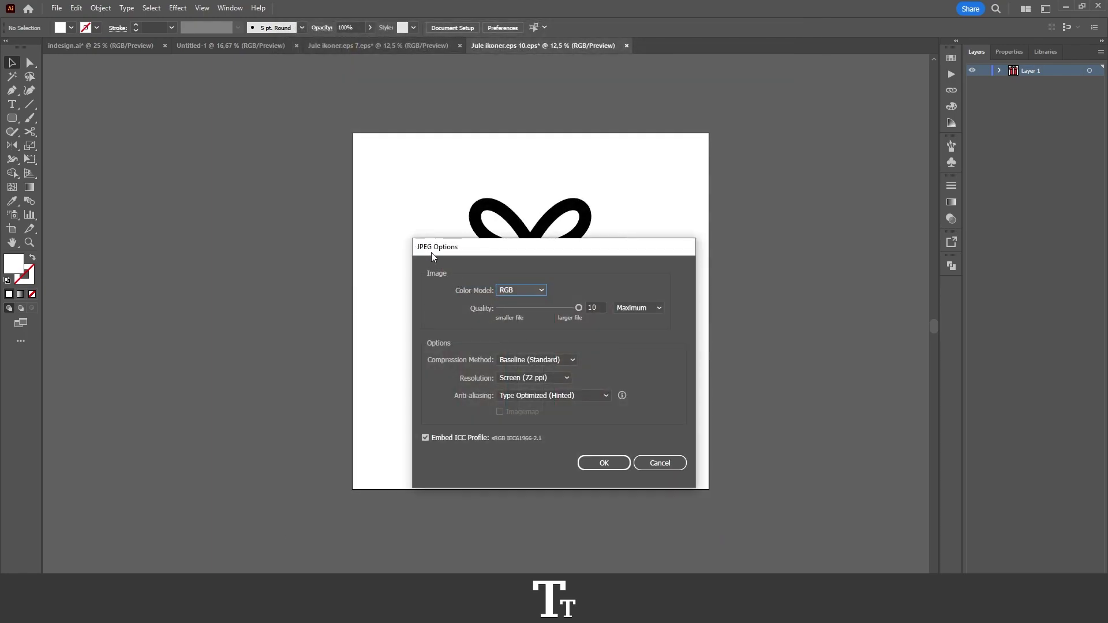
{"action": "left_click_drag", "start_coordinate": [473, 248], "coordinate": [462, 147]}
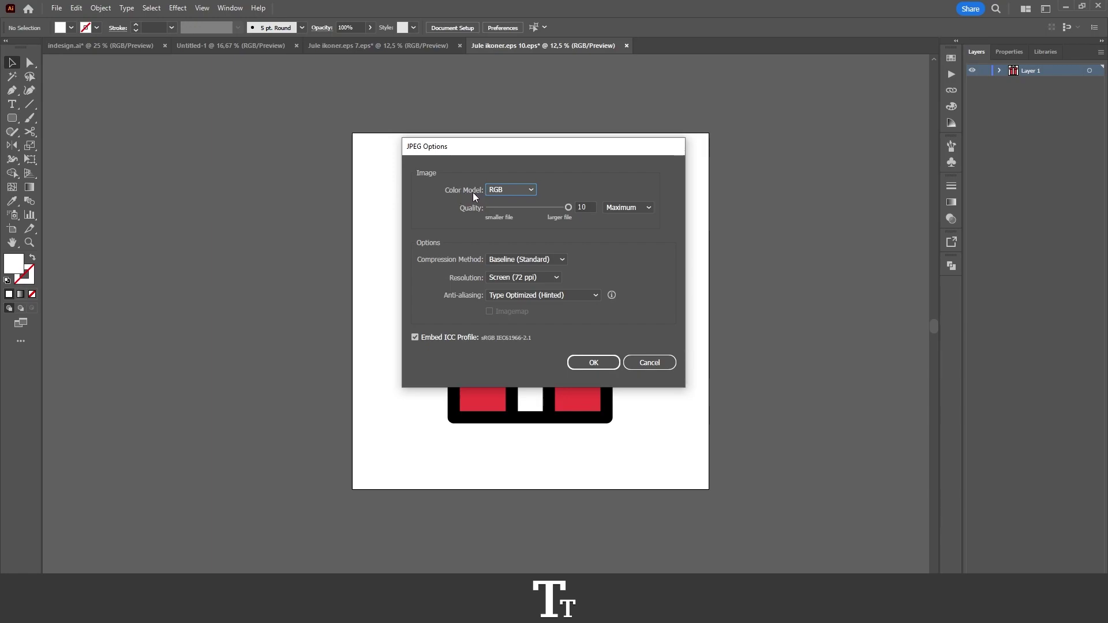
{"action": "left_click", "coordinate": [515, 190]}
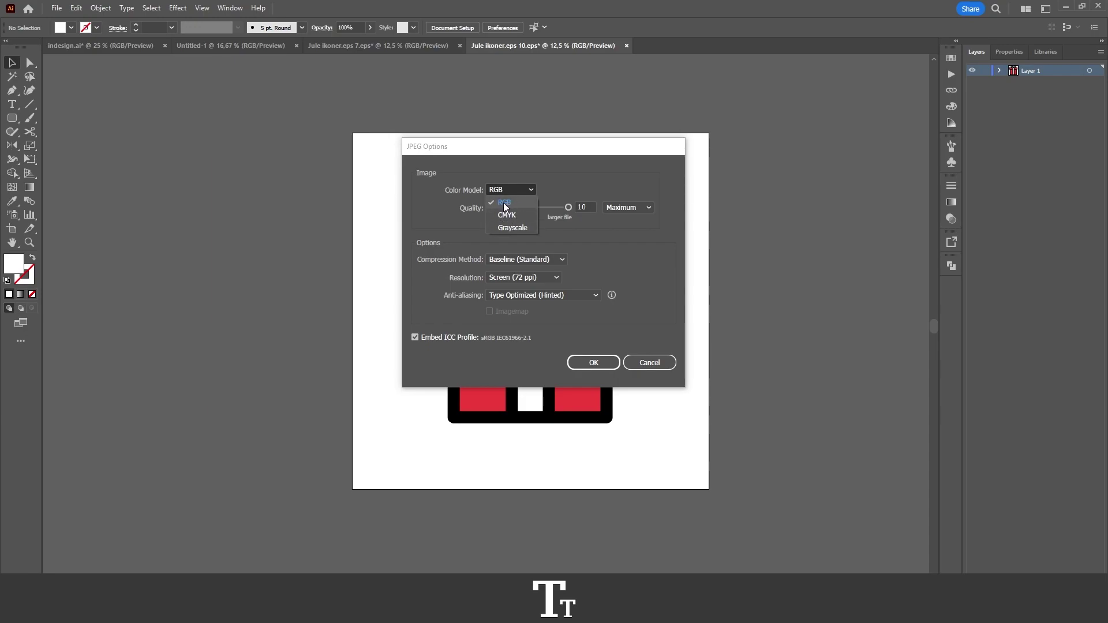
{"action": "left_click", "coordinate": [516, 203]}
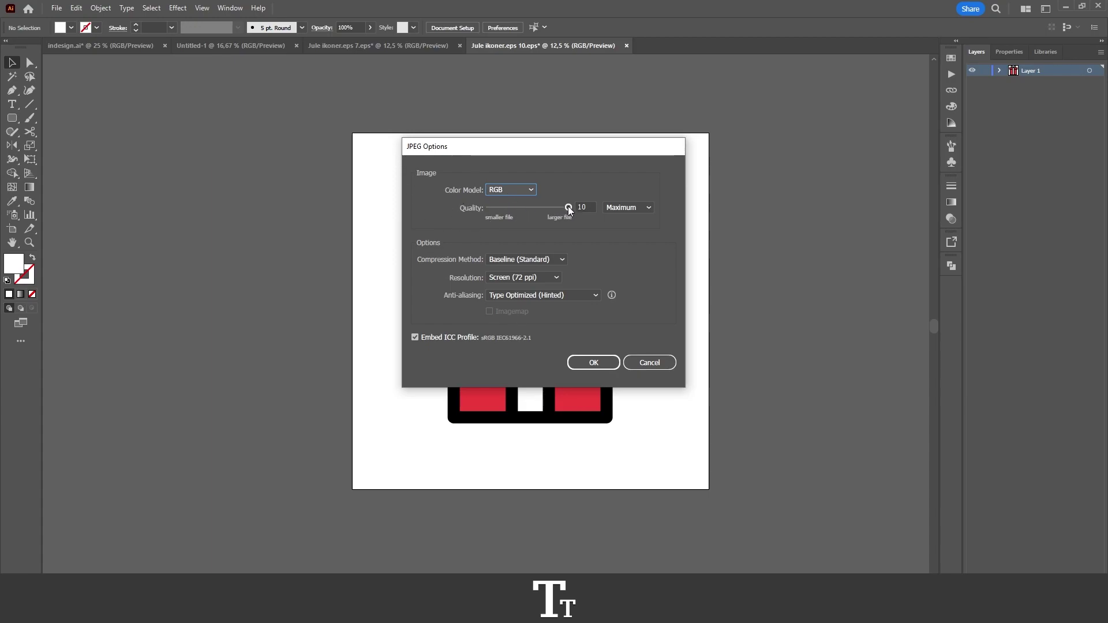
{"action": "mouse_move", "coordinate": [566, 211]}
{"action": "left_mouse_down"}
{"action": "mouse_move", "coordinate": [489, 209]}
{"action": "mouse_move", "coordinate": [573, 210]}
{"action": "left_mouse_up"}
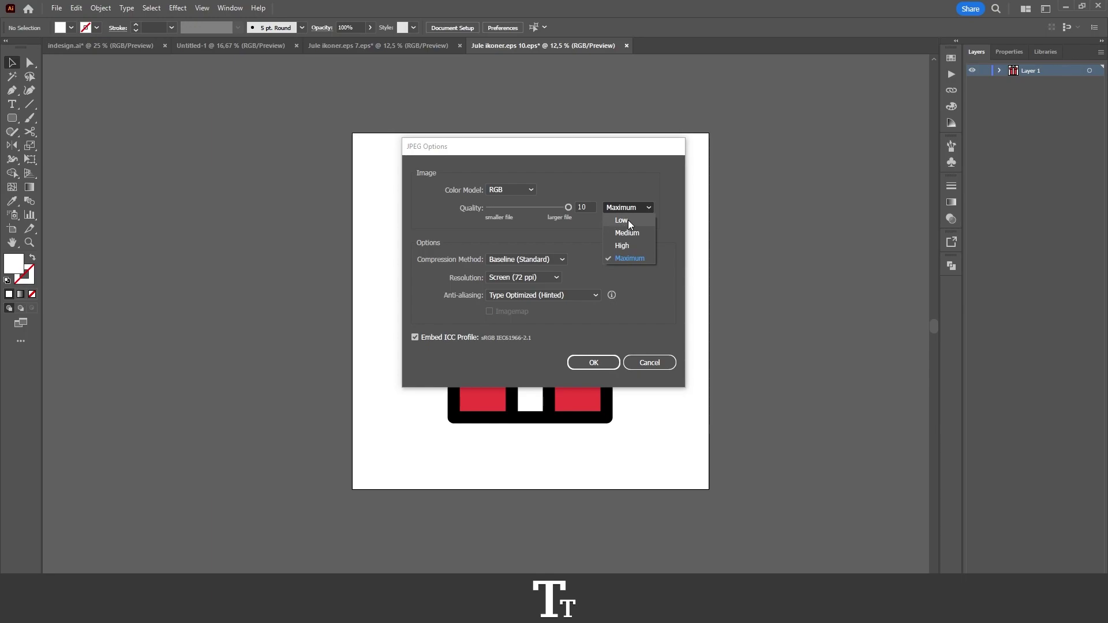
{"action": "left_click", "coordinate": [628, 221]}
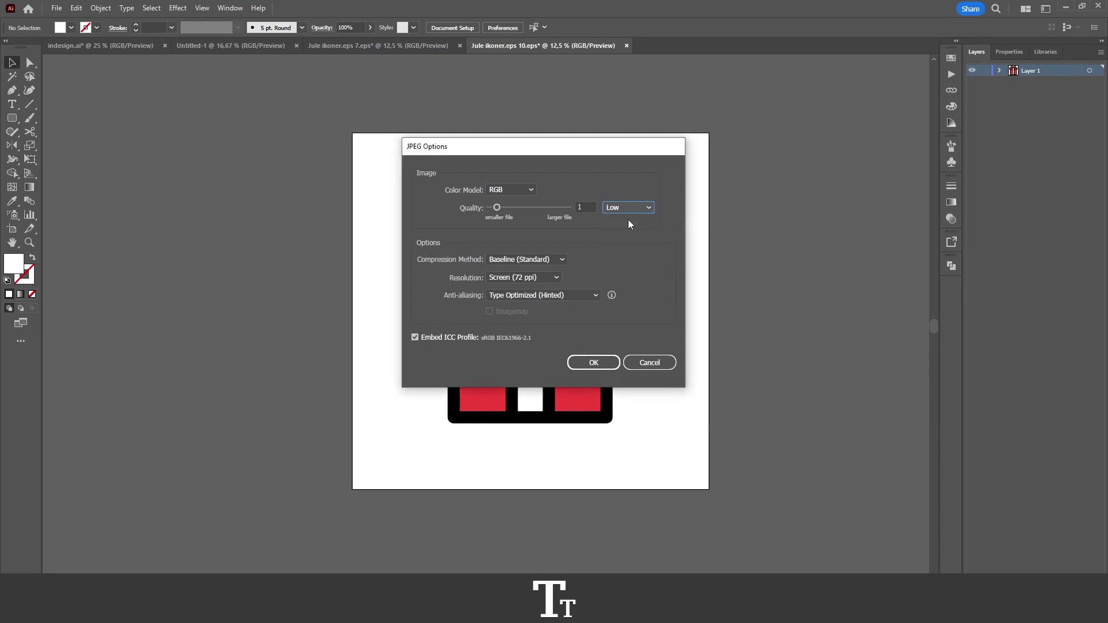
{"action": "left_click", "coordinate": [629, 210]}
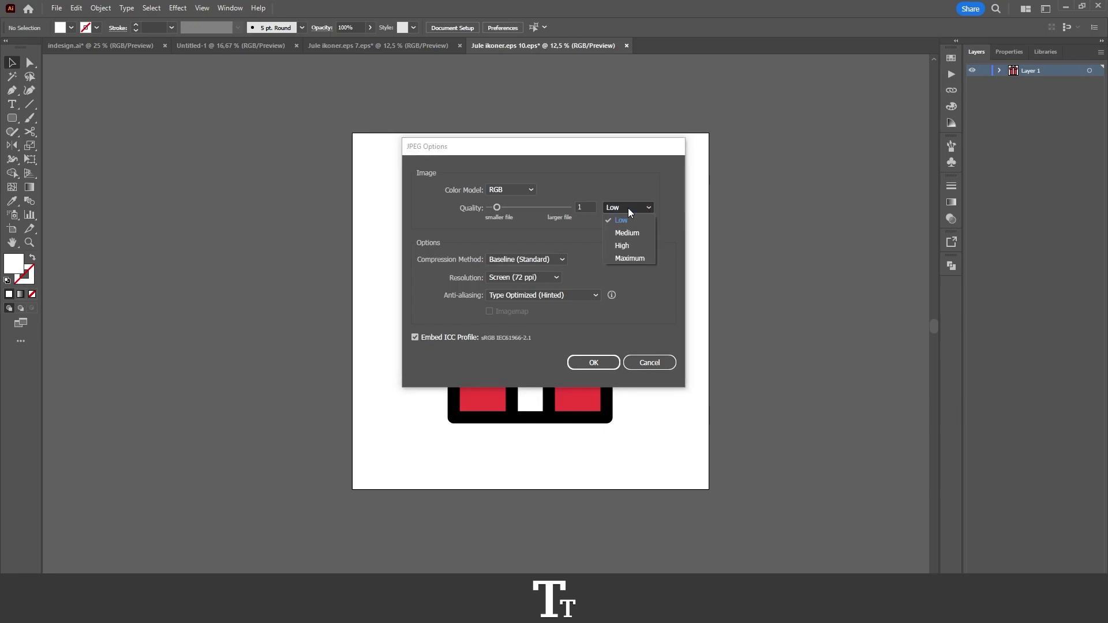
{"action": "left_click", "coordinate": [629, 258]}
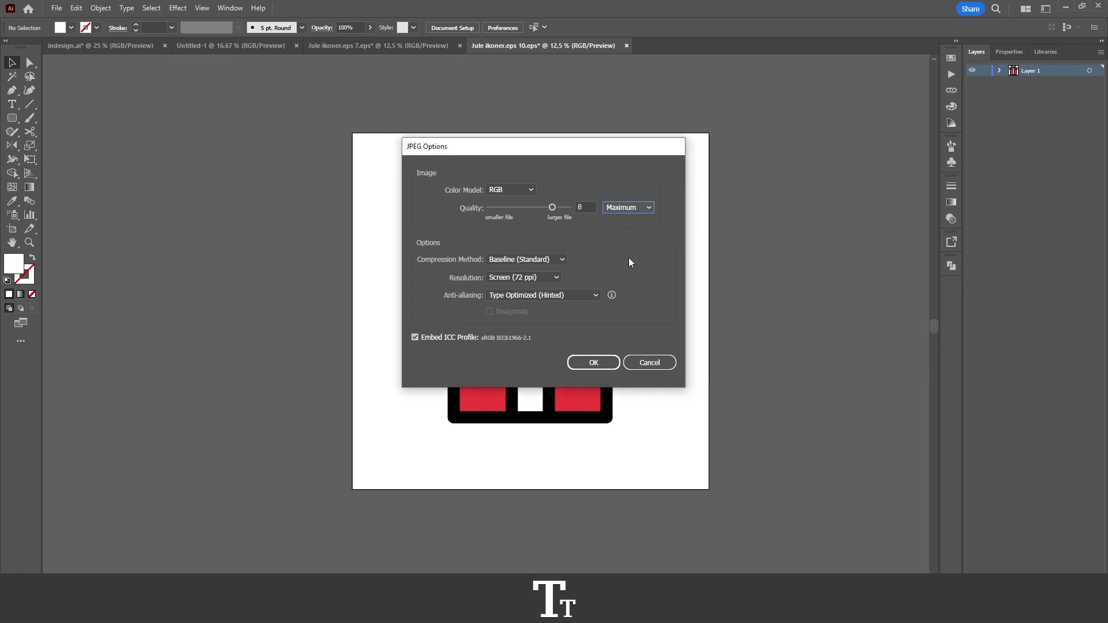
{"action": "left_click", "coordinate": [552, 208]}
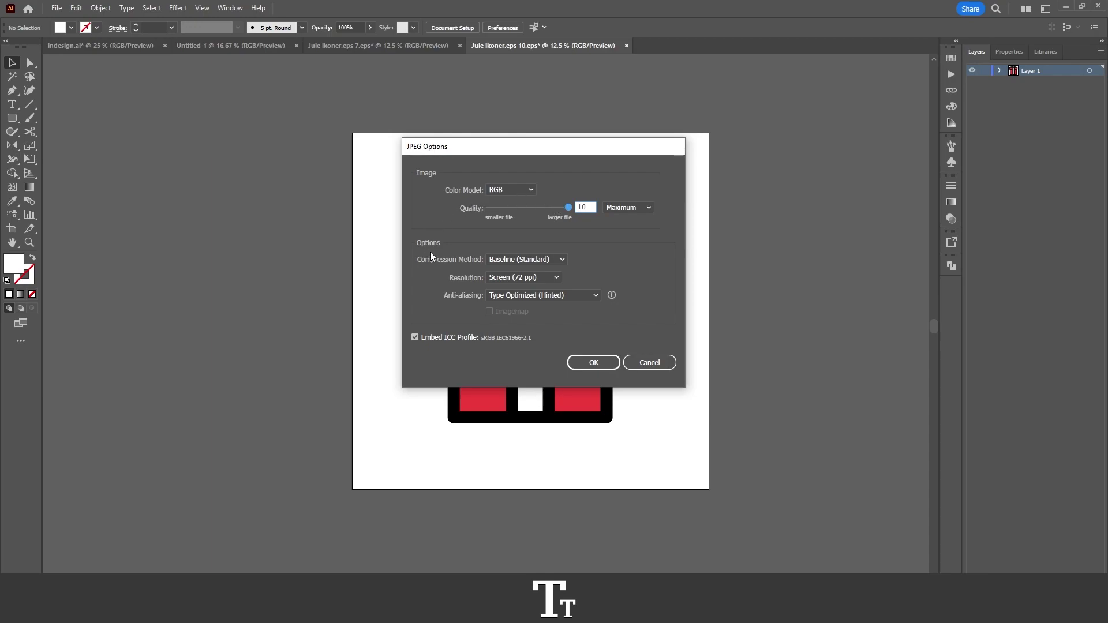
Step: Export the JPEG with Baseline (Standard) compression at High (300 ppi) resolution
{"action": "left_click", "coordinate": [501, 260]}
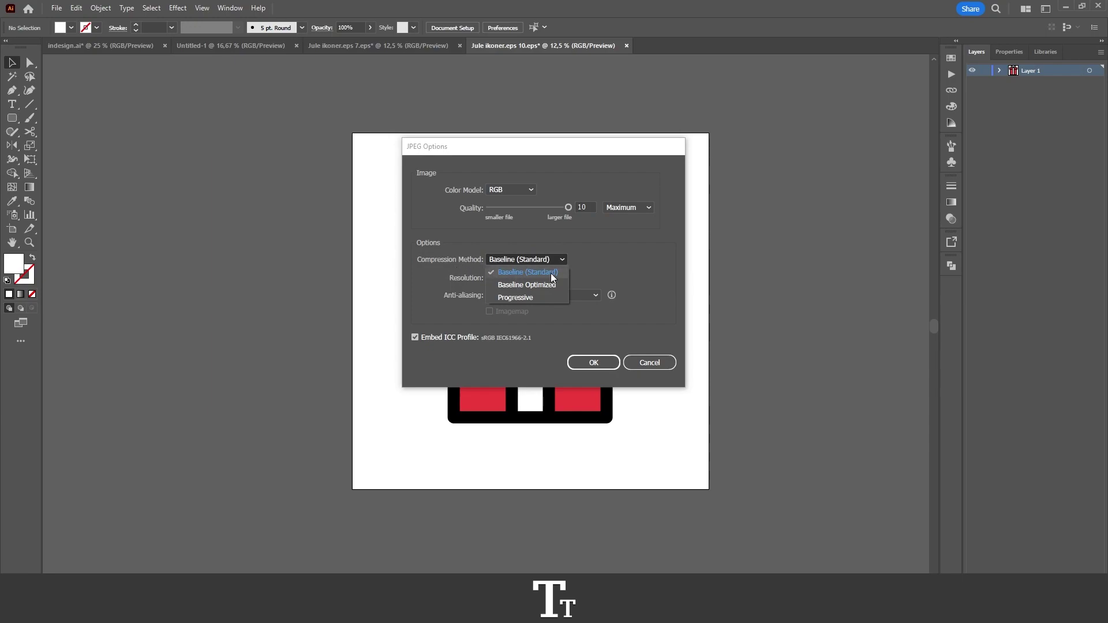
{"action": "left_click", "coordinate": [542, 273]}
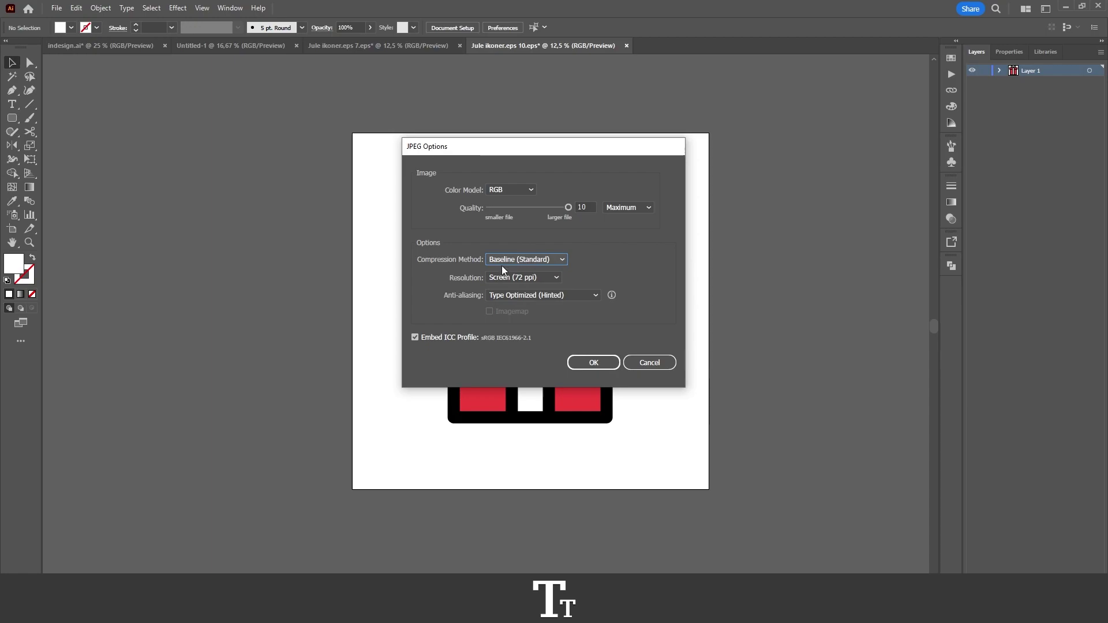
{"action": "left_click", "coordinate": [508, 279]}
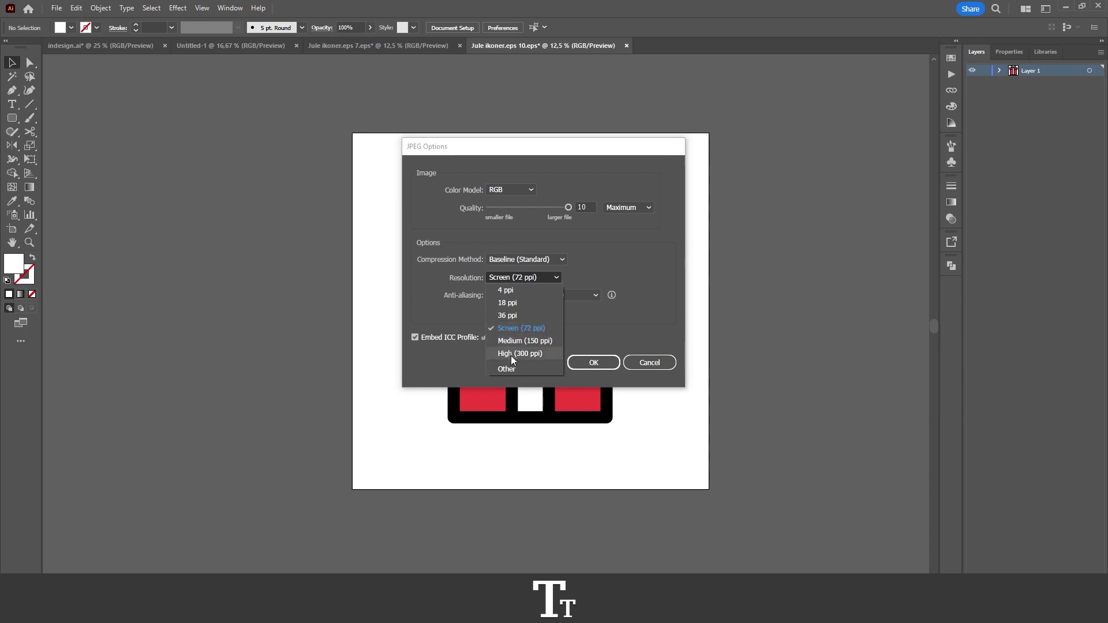
{"action": "left_click", "coordinate": [525, 353]}
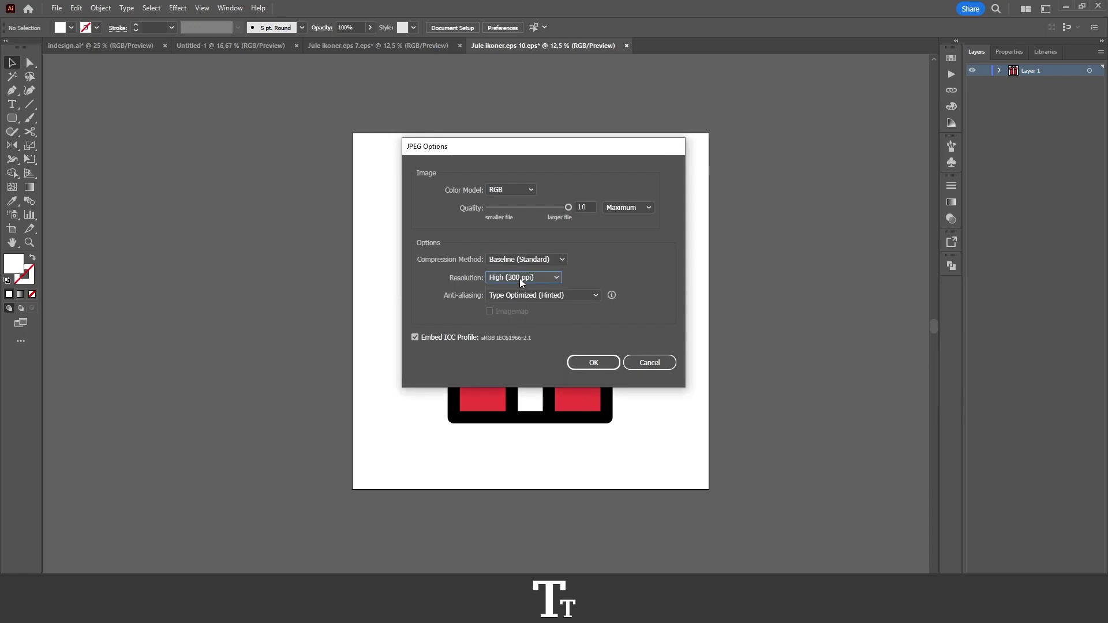
{"action": "left_click", "coordinate": [520, 279]}
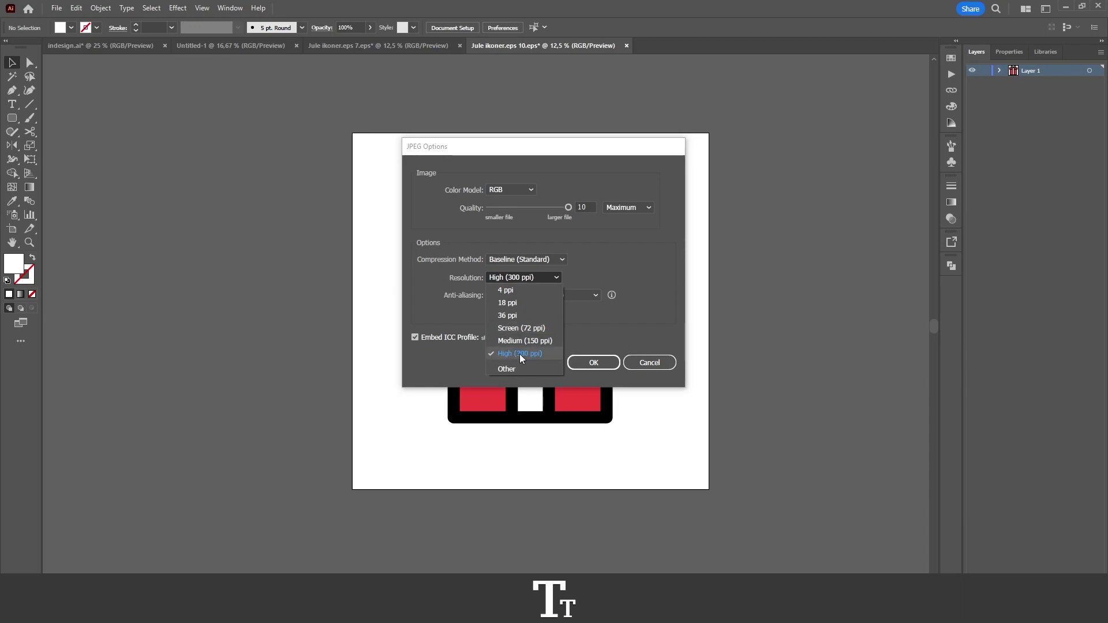
{"action": "left_click", "coordinate": [521, 354]}
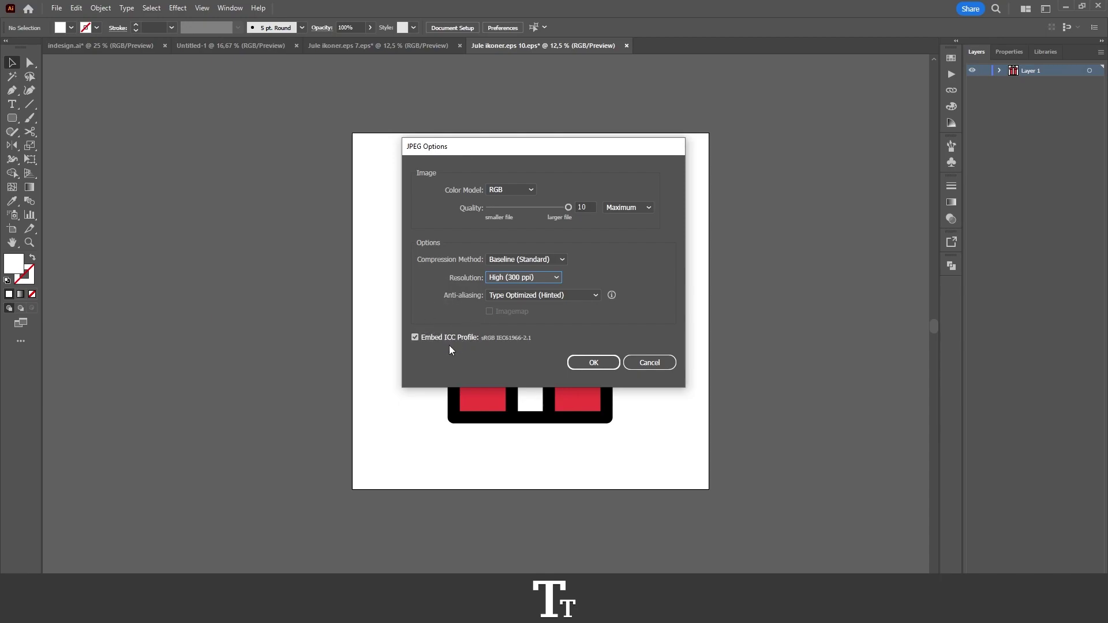
{"action": "left_click", "coordinate": [594, 363]}
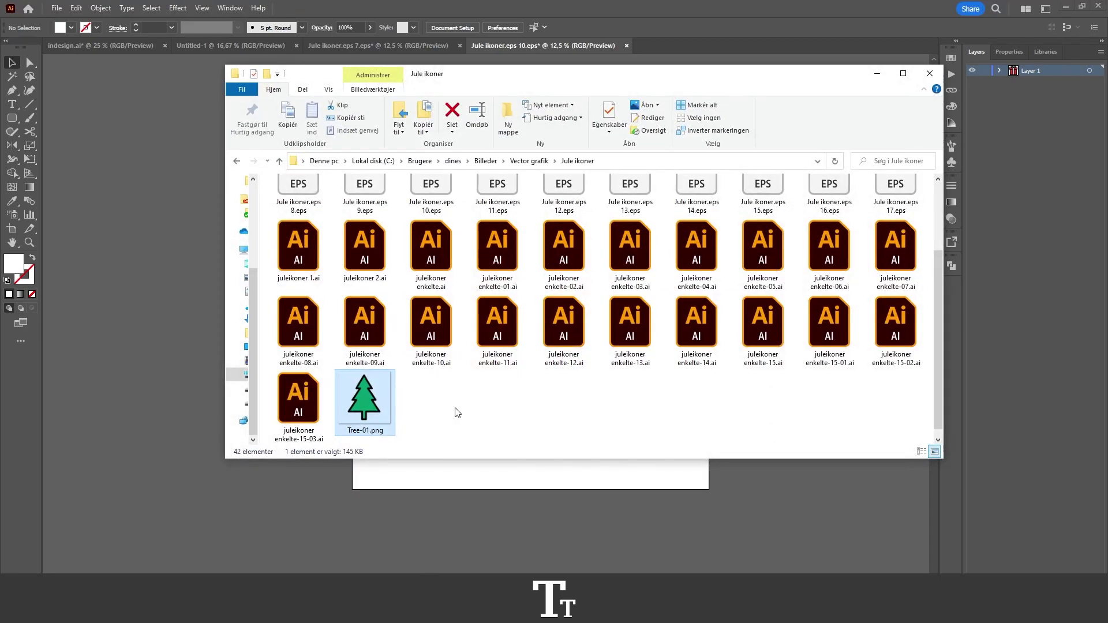
Step: Open Gift-01.jpg from the top of the Jule ikoner folder in the image viewer
{"action": "left_click", "coordinate": [460, 398]}
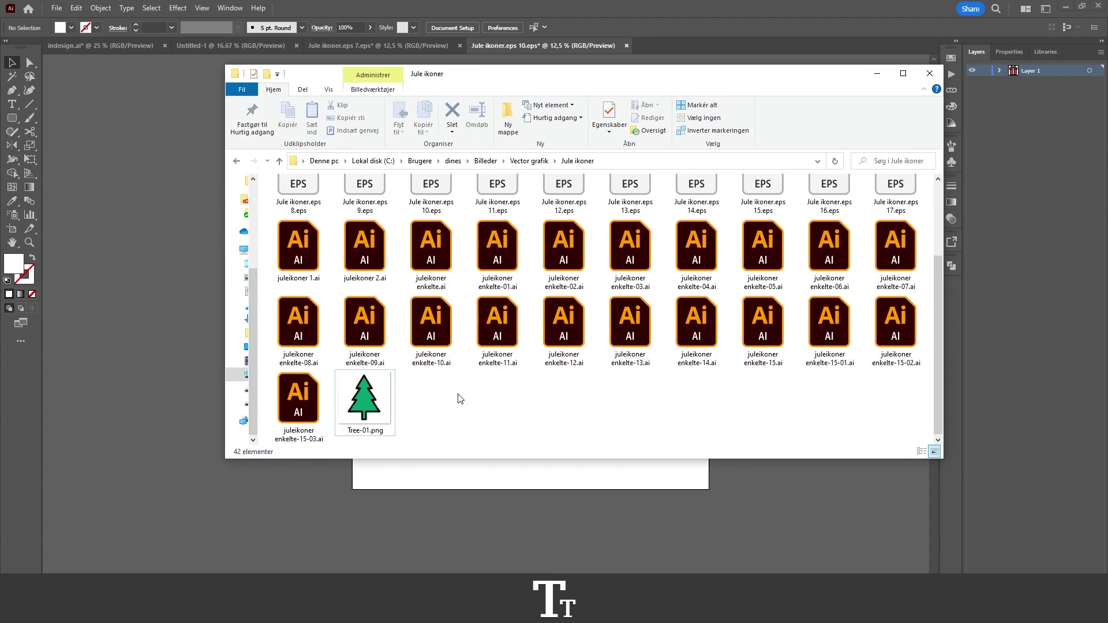
{"action": "left_click", "coordinate": [577, 161]}
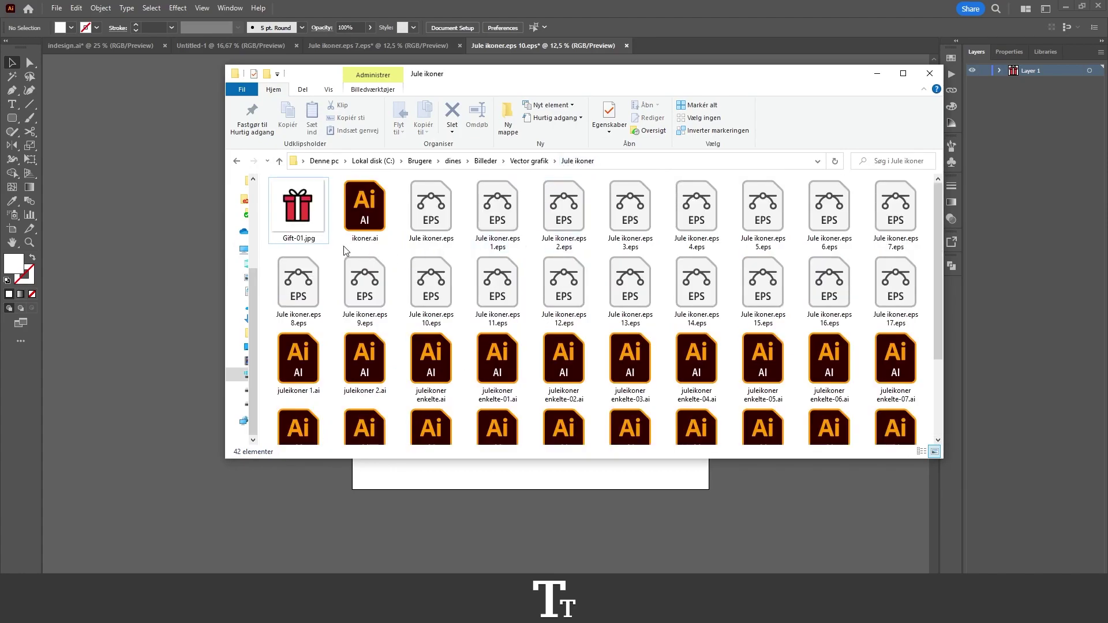
{"action": "left_click", "coordinate": [310, 206]}
{"action": "double_click", "coordinate": [310, 206]}
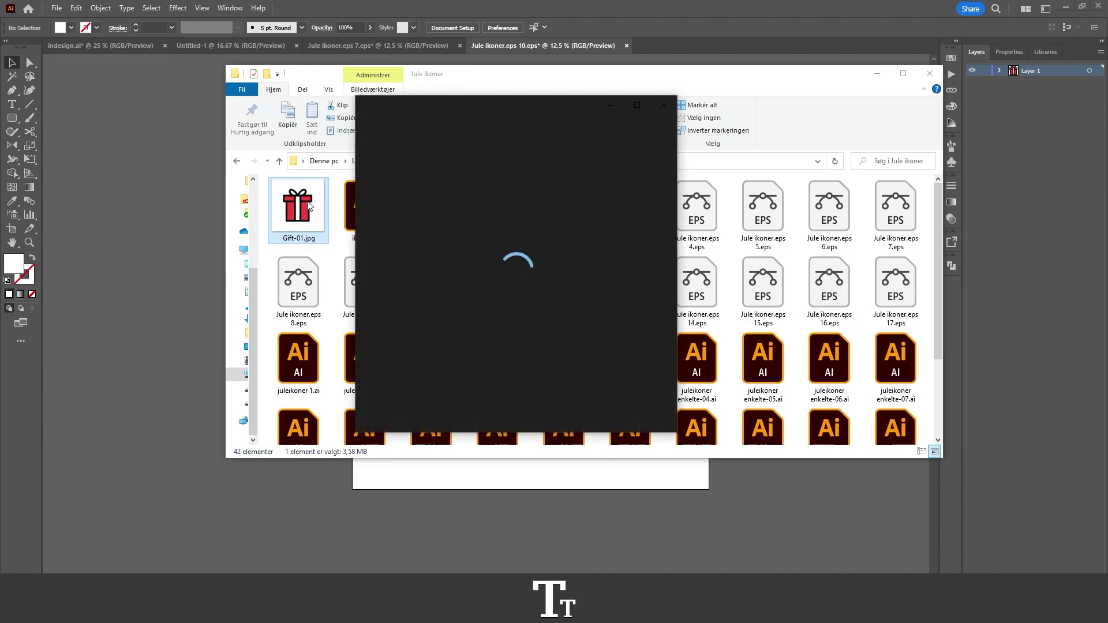
{"action": "left_click_drag", "start_coordinate": [449, 107], "coordinate": [456, 102]}
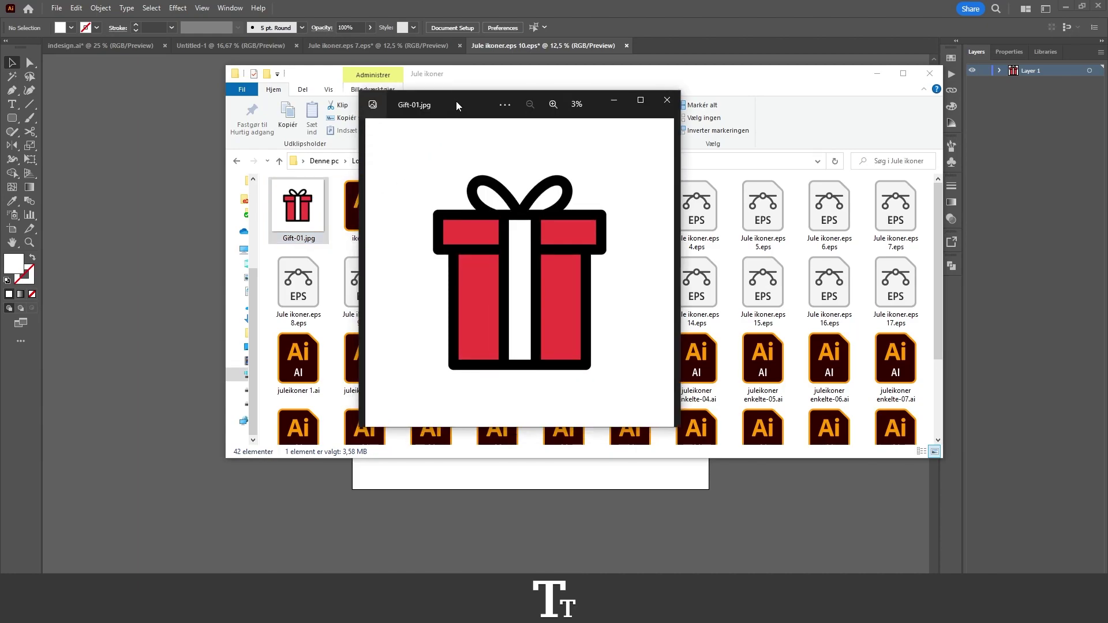